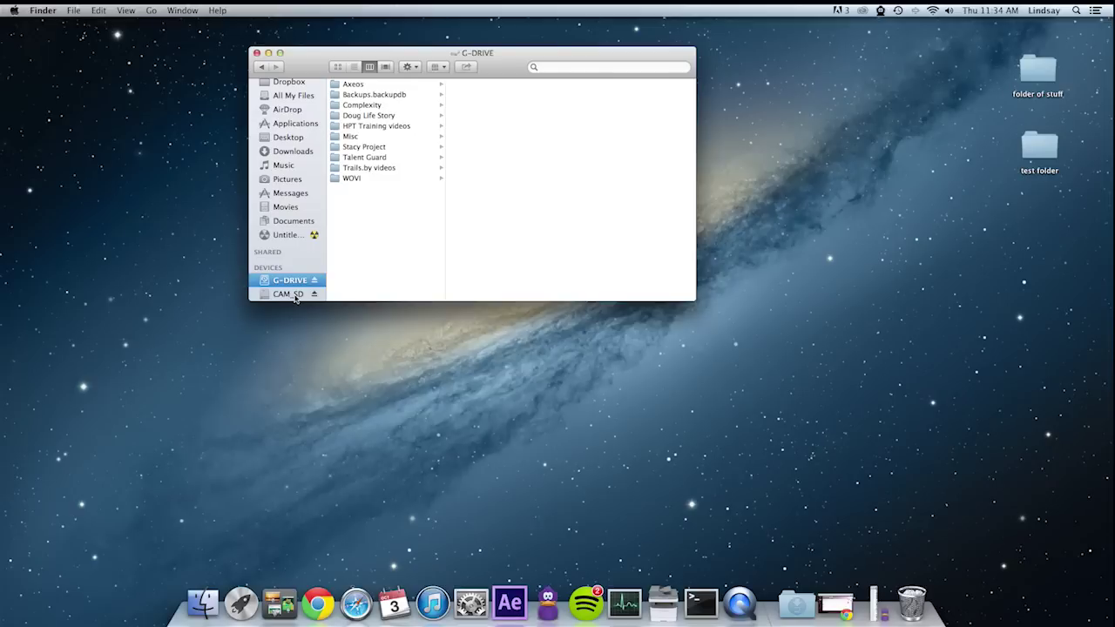
Step: Open CAM_SD's private folder, select the 2.54 GB AVCHD package, and open a second Finder window
{"action": "left_click", "coordinate": [295, 296]}
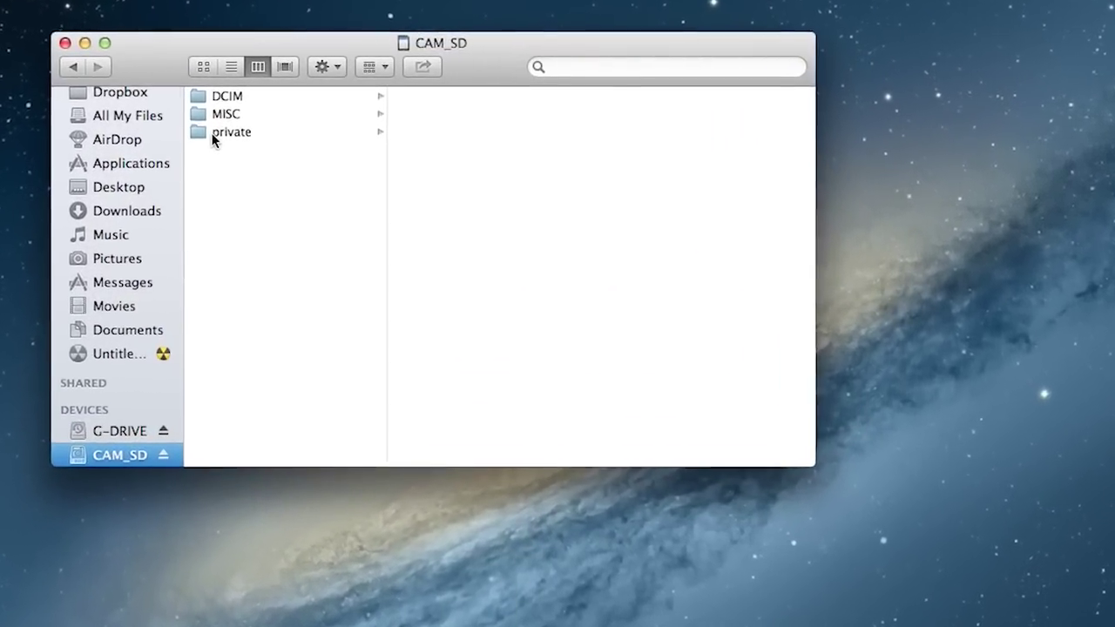
{"action": "left_click", "coordinate": [258, 127]}
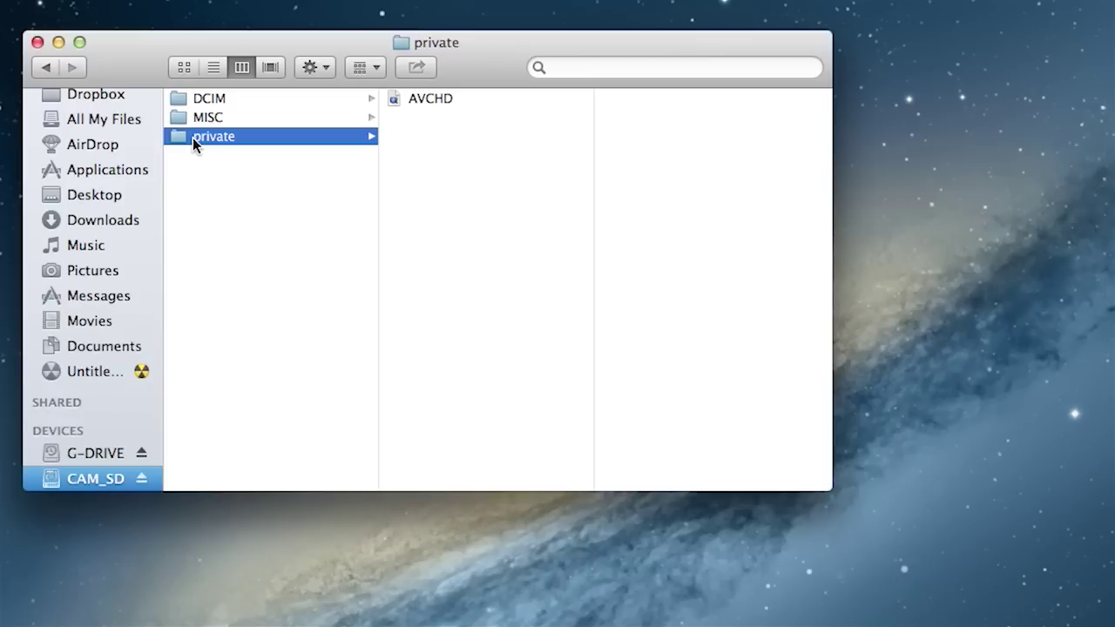
{"action": "left_click", "coordinate": [417, 99]}
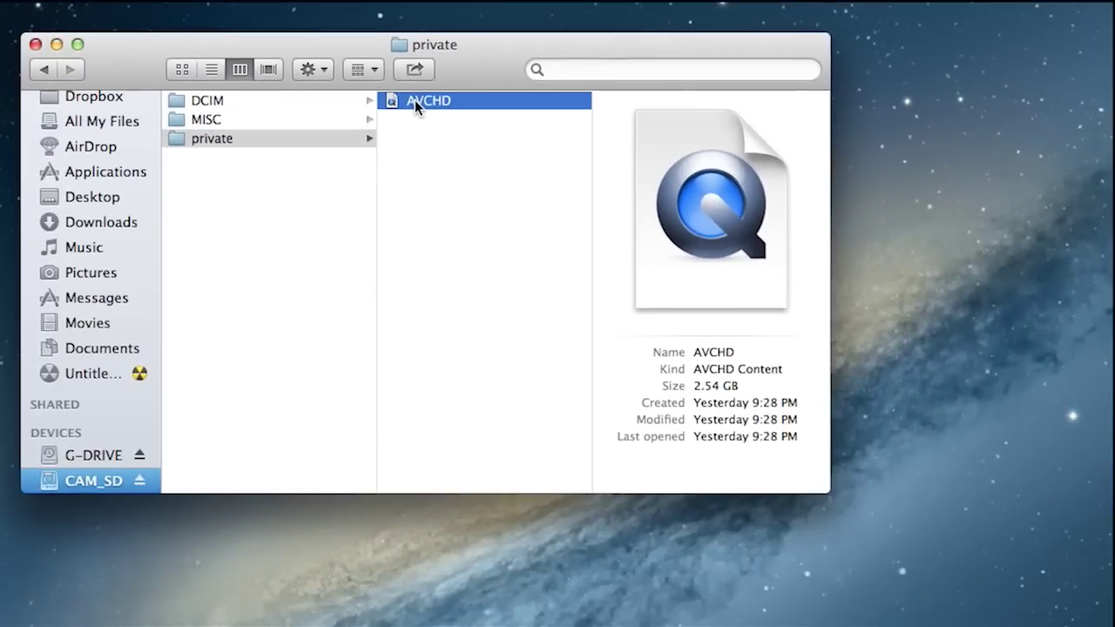
{"action": "key", "text": "super+n"}
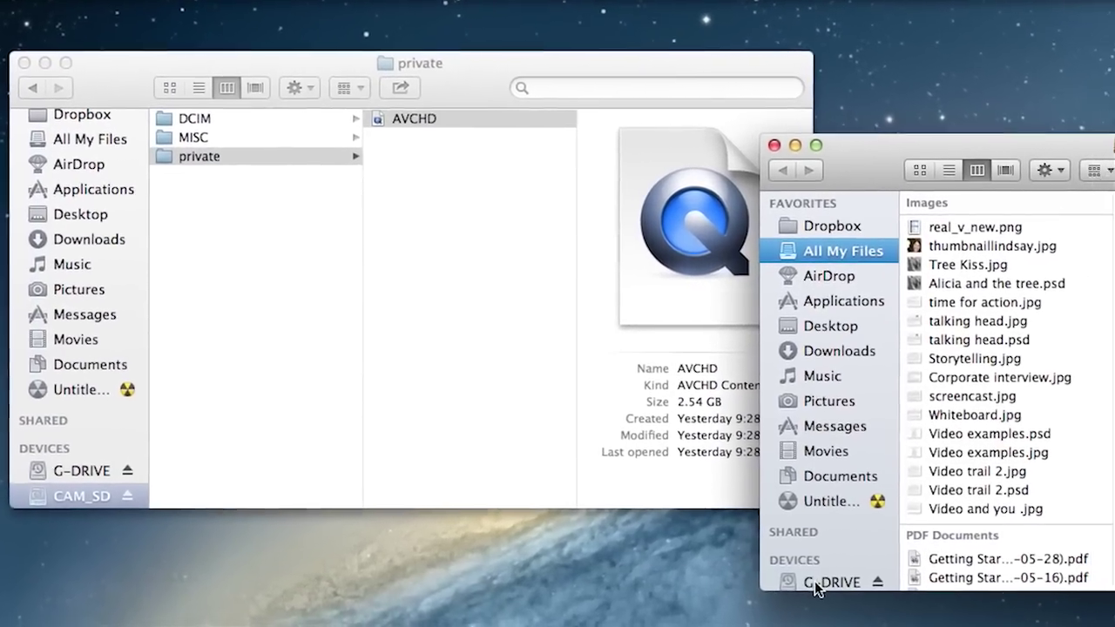
Step: Copy the AVCHD package into G-DRIVE > HPT Training videos > Lights Camera Action
{"action": "left_click", "coordinate": [814, 581]}
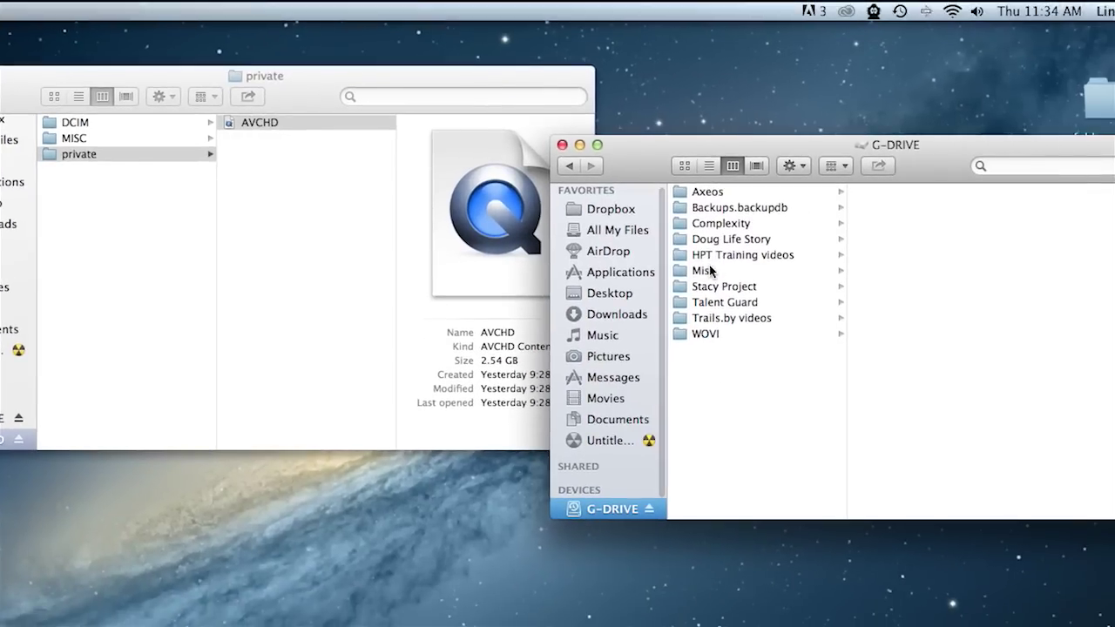
{"action": "left_click", "coordinate": [709, 255]}
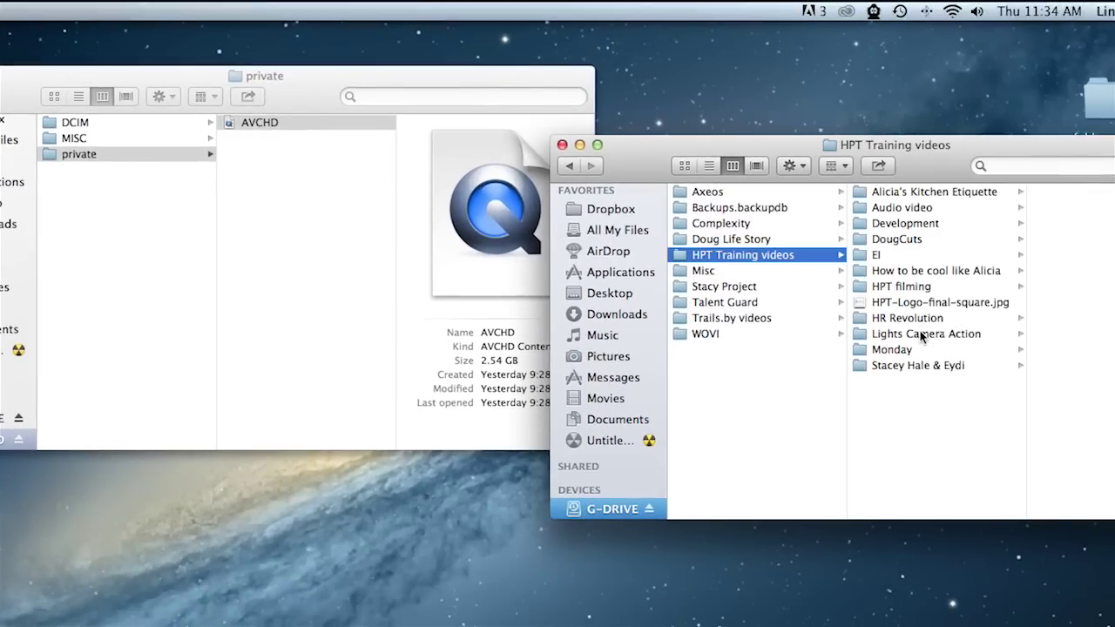
{"action": "left_click", "coordinate": [921, 334]}
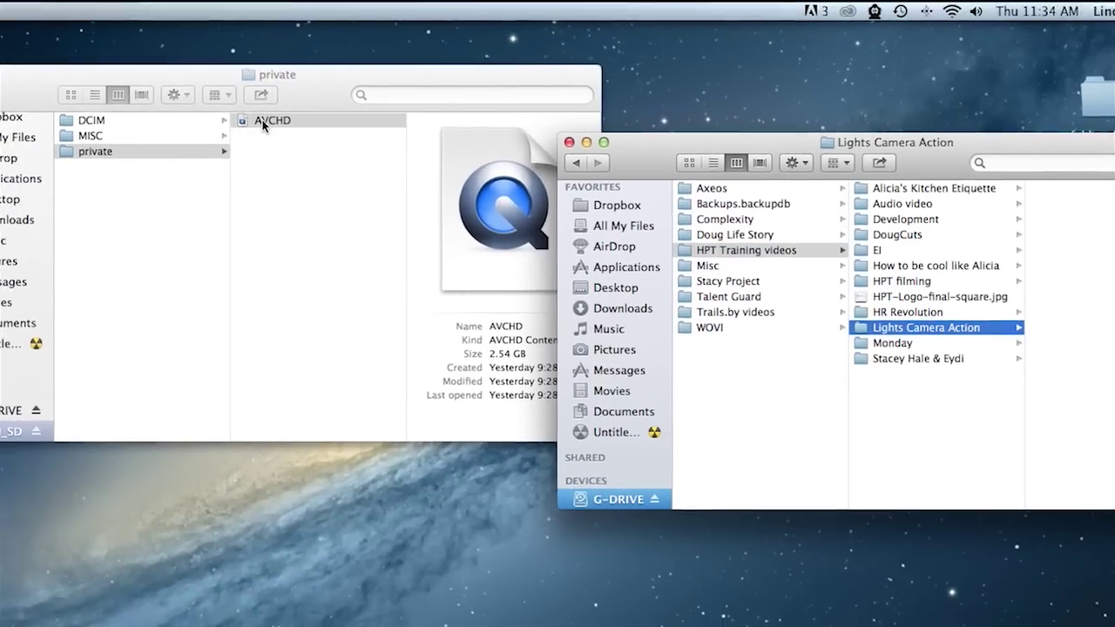
{"action": "left_click_drag", "start_coordinate": [264, 125], "coordinate": [1089, 263]}
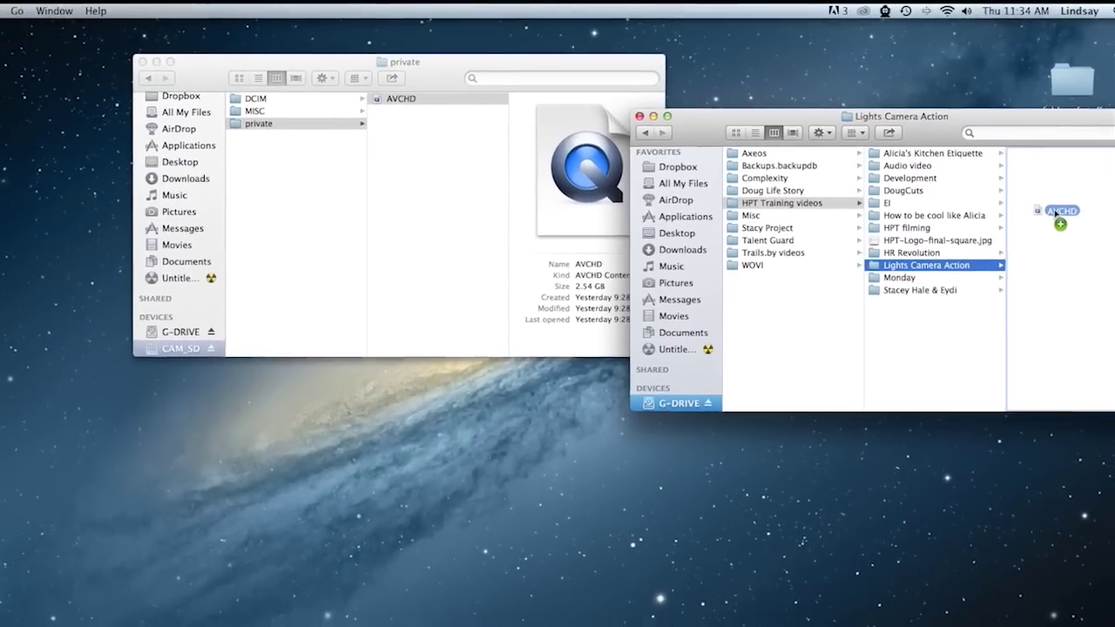
{"action": "left_click_drag", "start_coordinate": [1056, 213], "coordinate": [1056, 214]}
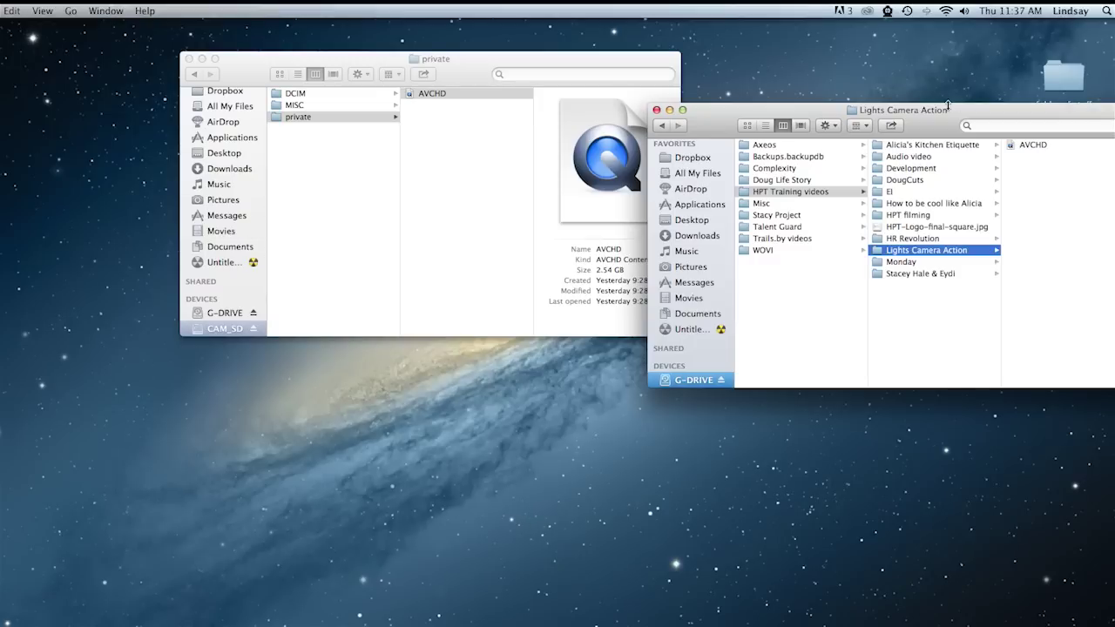
{"action": "left_click_drag", "start_coordinate": [947, 118], "coordinate": [521, 102]}
Step: Show package contents of AVCHD, then BDMV, and open STREAM listing 00000.MTS–00007.MTS
{"action": "left_click", "coordinate": [639, 130]}
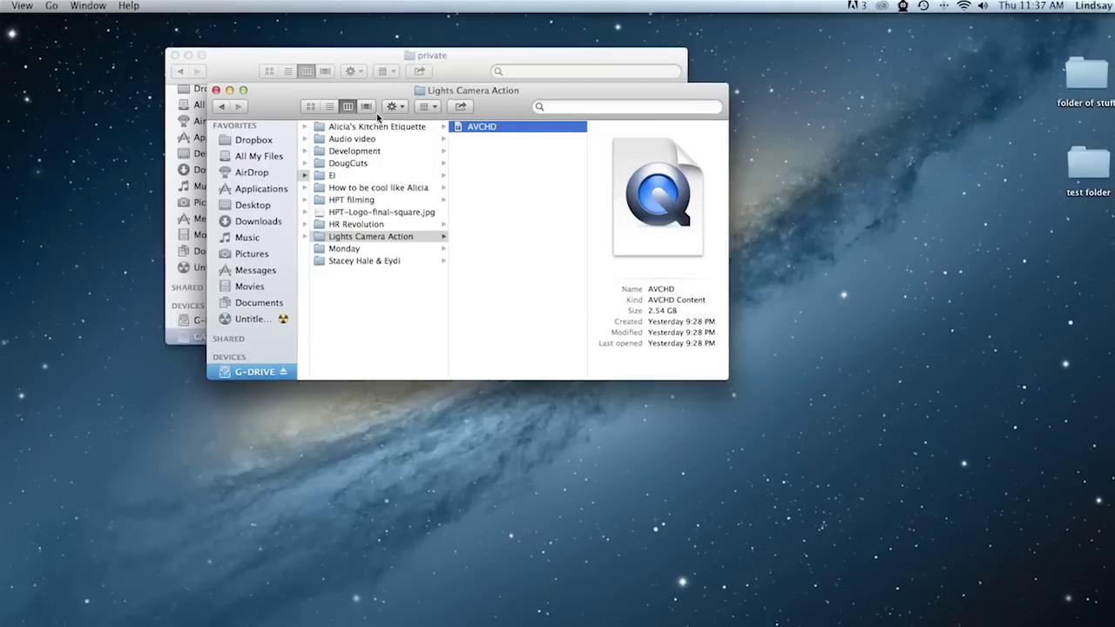
{"action": "left_click", "coordinate": [400, 108]}
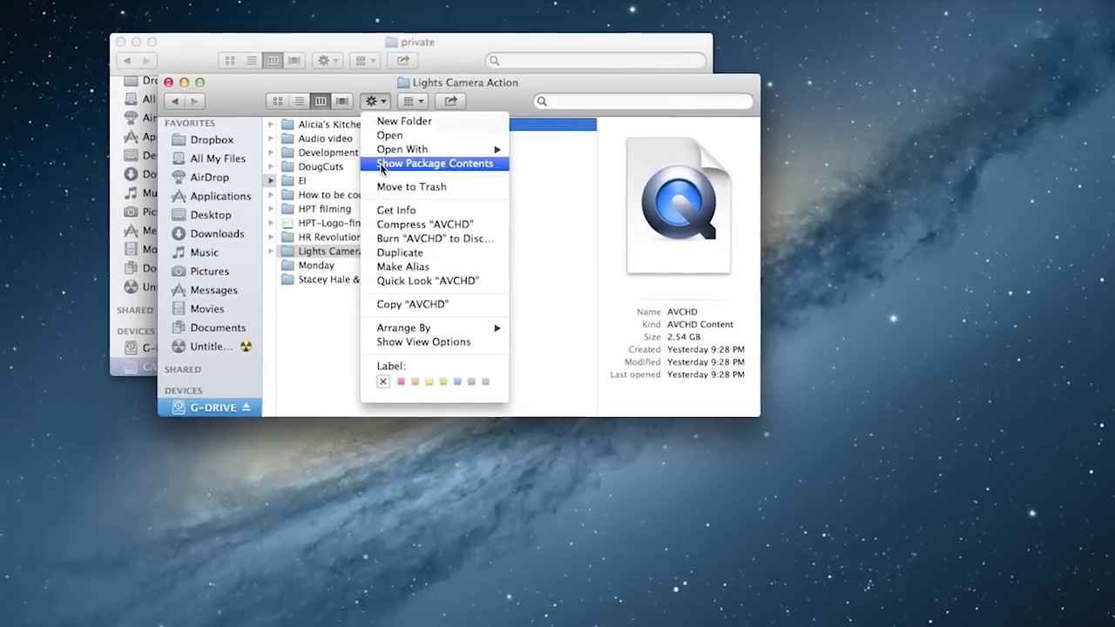
{"action": "left_click", "coordinate": [440, 162]}
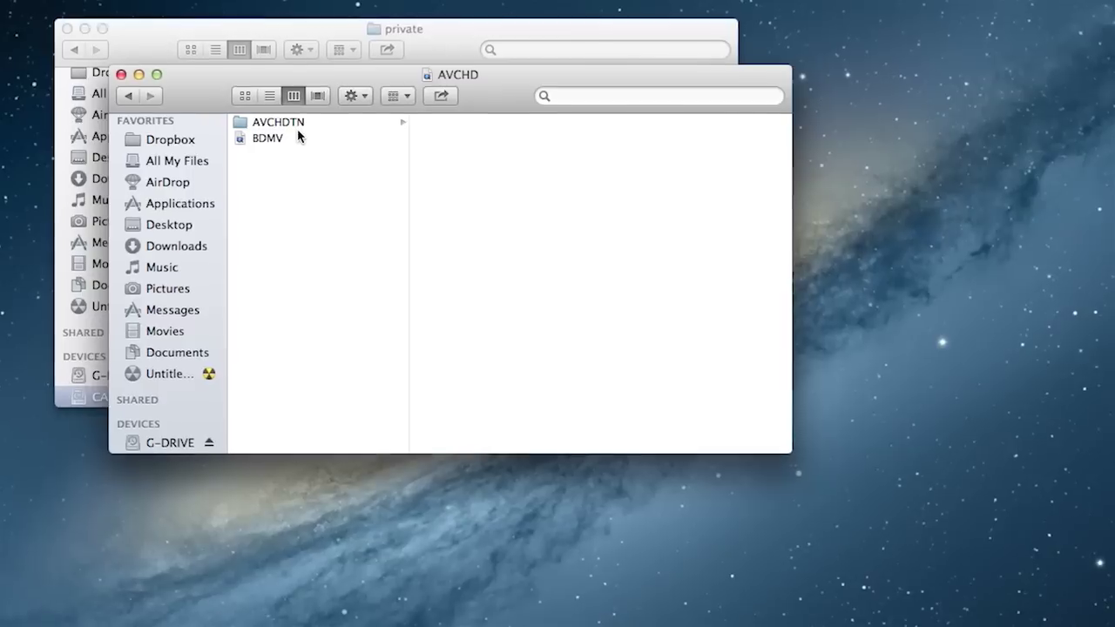
{"action": "left_click", "coordinate": [296, 137]}
{"action": "left_click", "coordinate": [355, 95]}
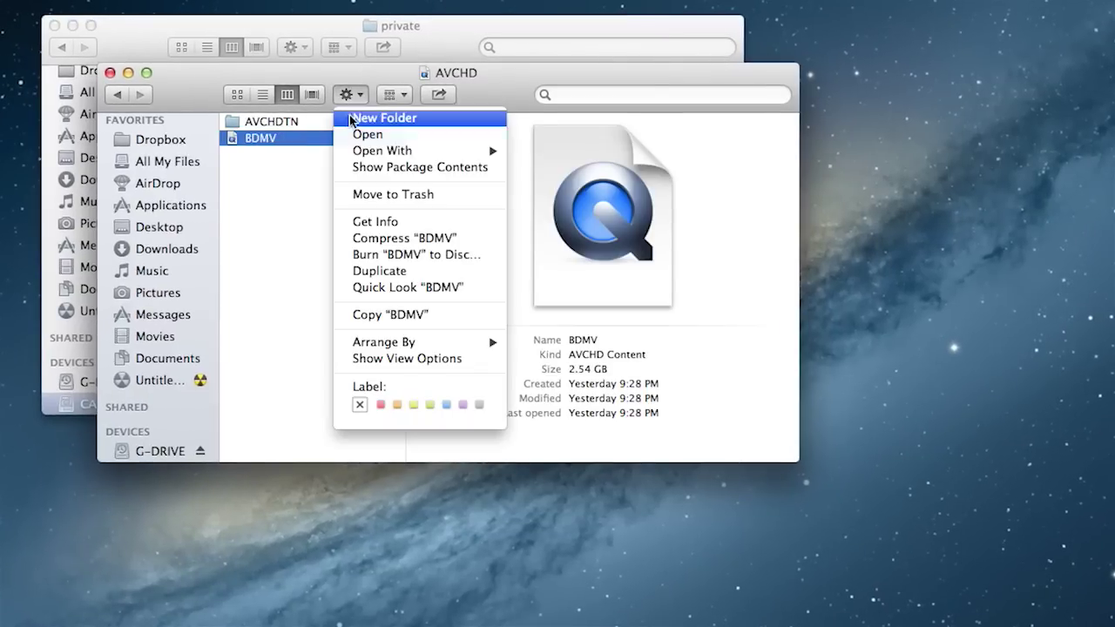
{"action": "left_click", "coordinate": [356, 169]}
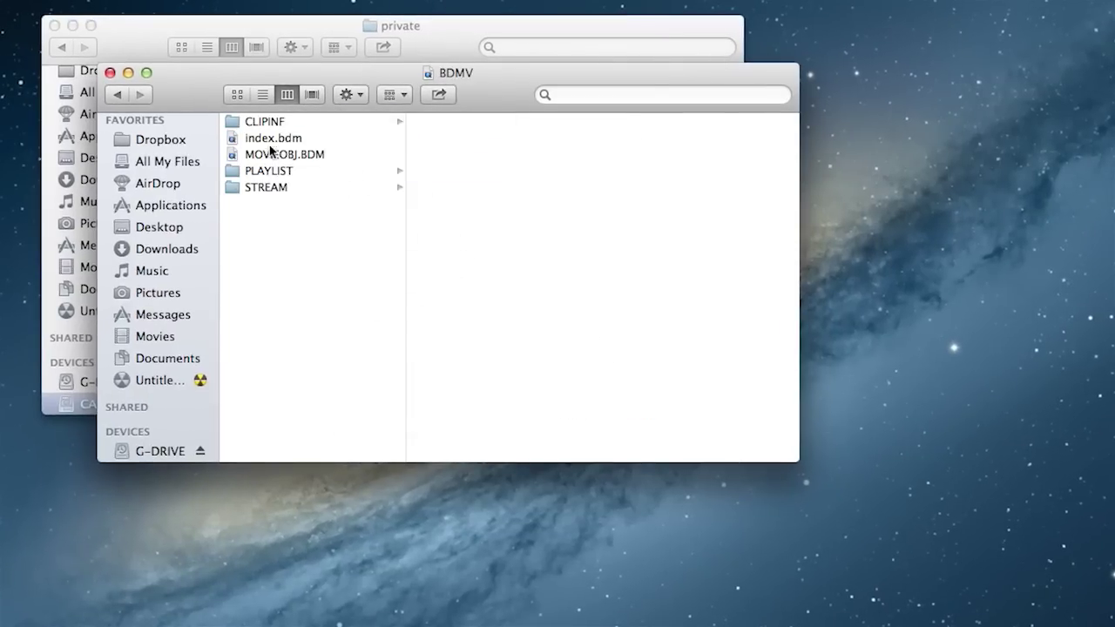
{"action": "left_click", "coordinate": [263, 186]}
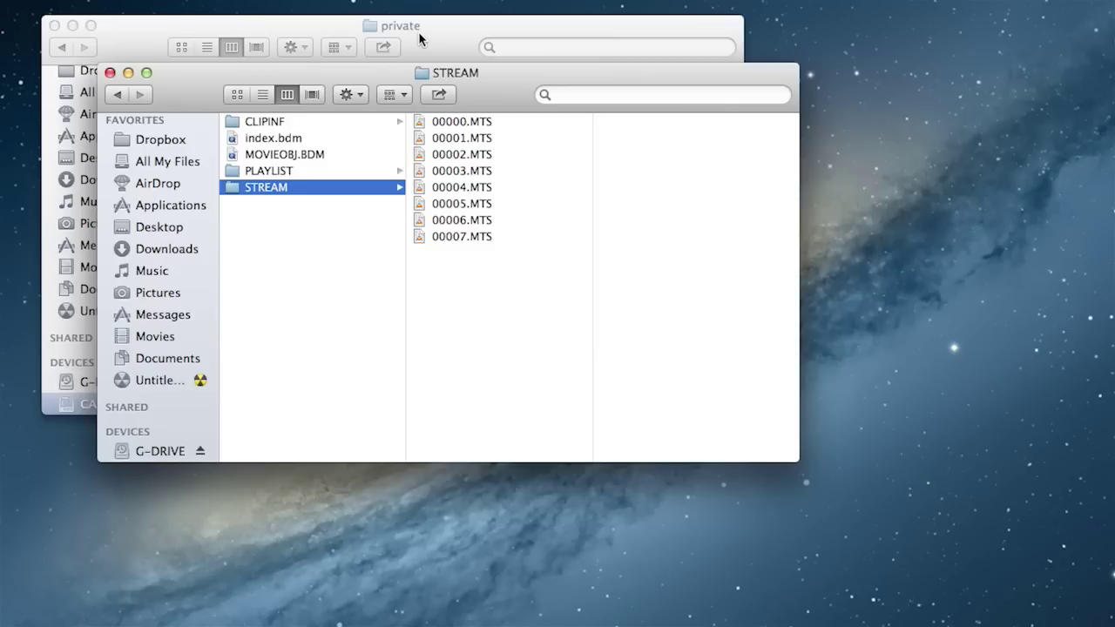
Step: Launch Adobe Premiere Pro CS6 from the Applications folder
{"action": "left_click", "coordinate": [418, 31]}
{"action": "left_click", "coordinate": [102, 137]}
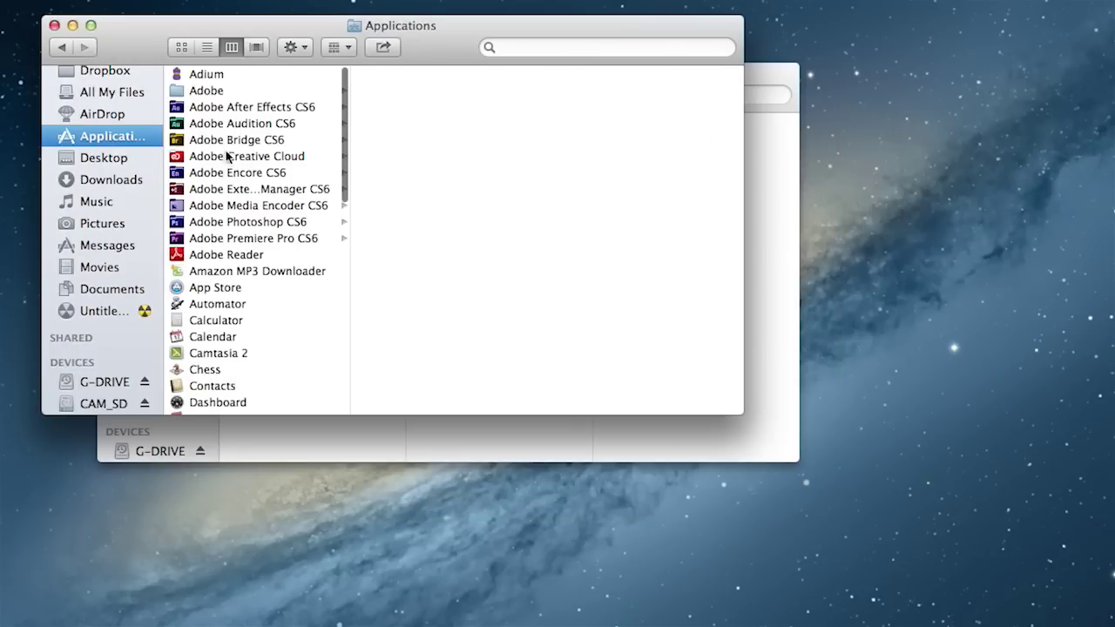
{"action": "left_click", "coordinate": [225, 238]}
{"action": "double_click", "coordinate": [448, 74]}
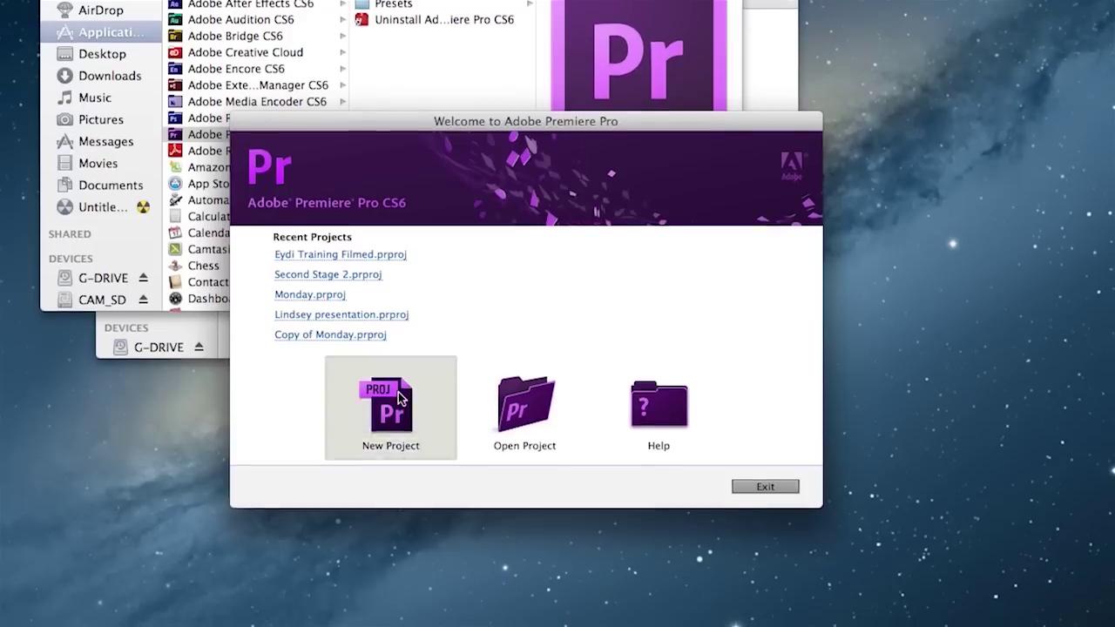
Step: Create the 'Lights Camera Action' project in its G-DRIVE folder using the AVCHD 720p30 sequence preset
{"action": "left_click", "coordinate": [400, 398]}
{"action": "type", "text": "Lights Camera Ac"}
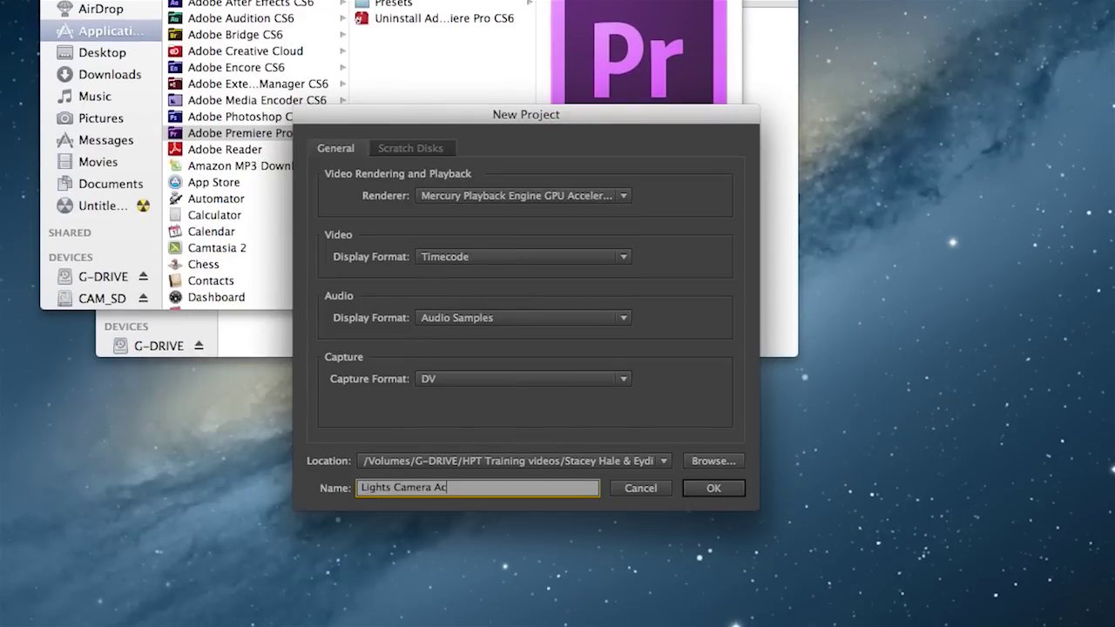
{"action": "type", "text": "tion"}
{"action": "left_click", "coordinate": [704, 462]}
{"action": "left_click", "coordinate": [798, 380]}
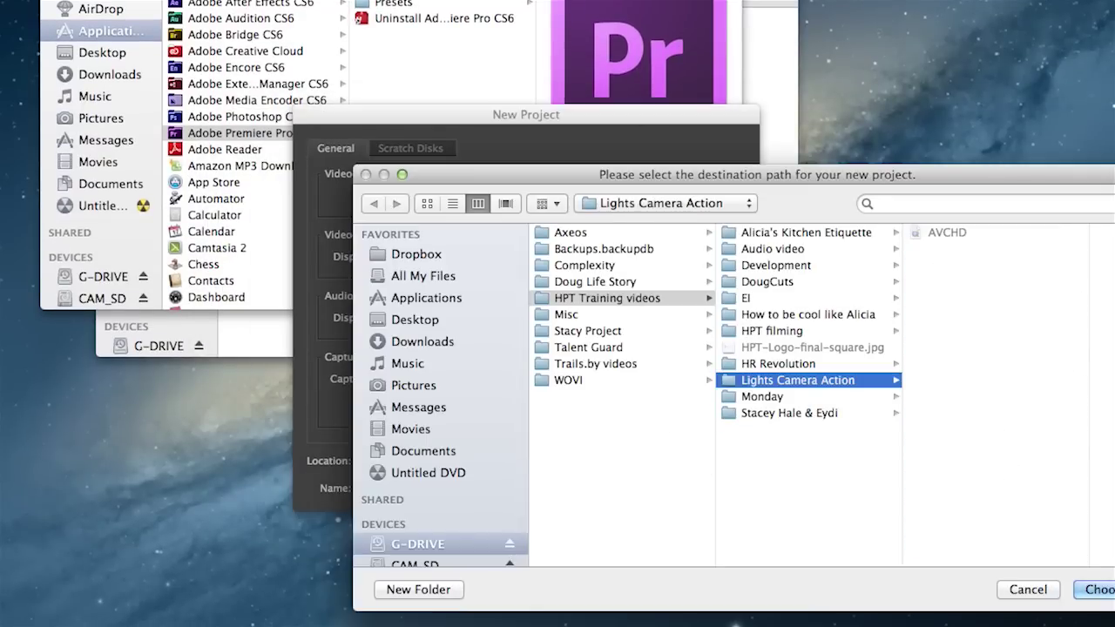
{"action": "left_click", "coordinate": [1100, 590]}
{"action": "left_click", "coordinate": [688, 490]}
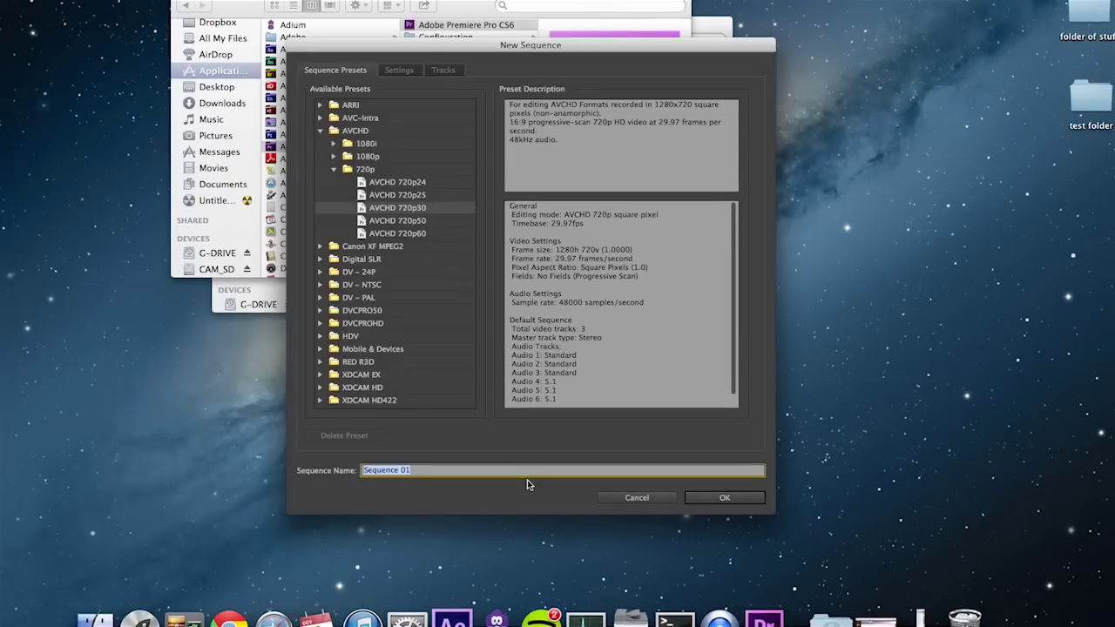
{"action": "left_click", "coordinate": [726, 497]}
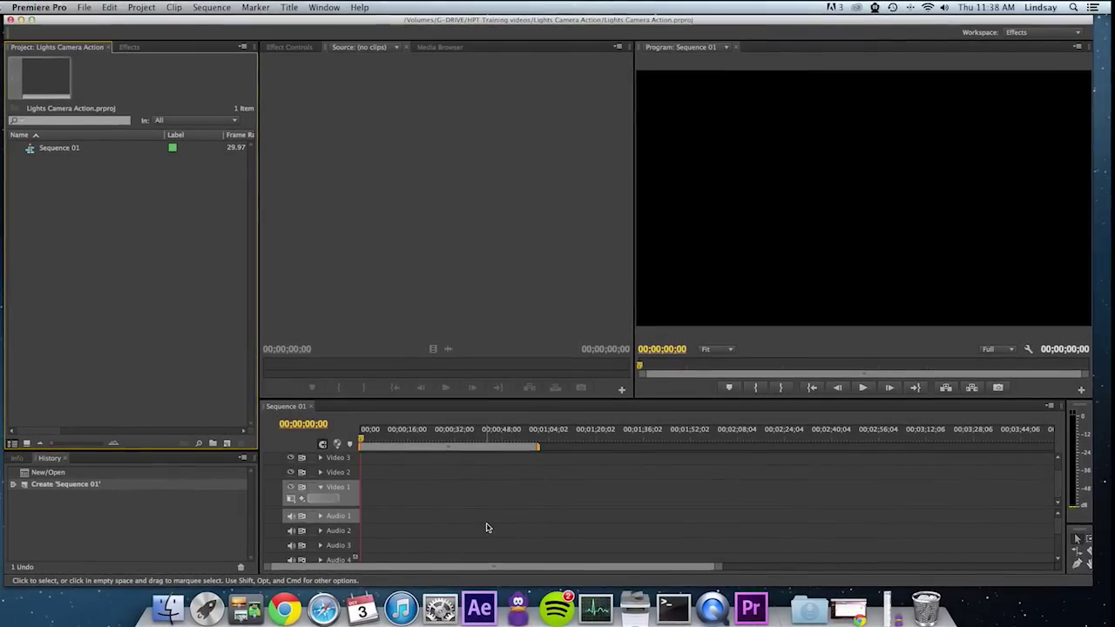
Step: From the Media Browser, import G-DRIVE's Lights Camera Action AVCHD folder into the Project panel
{"action": "left_click", "coordinate": [442, 49]}
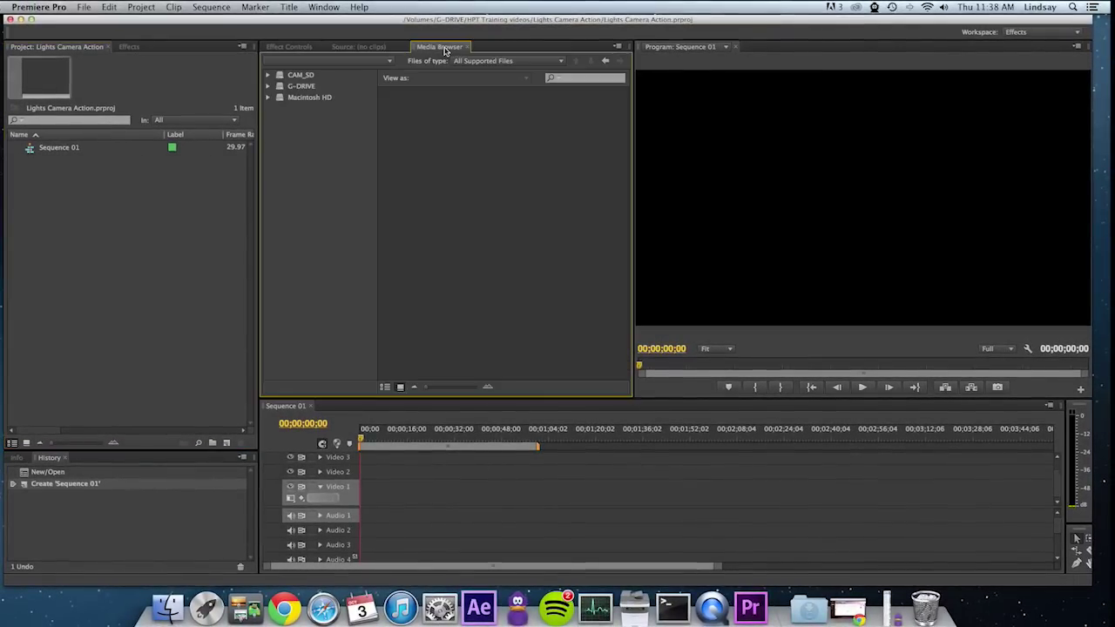
{"action": "left_click", "coordinate": [310, 85]}
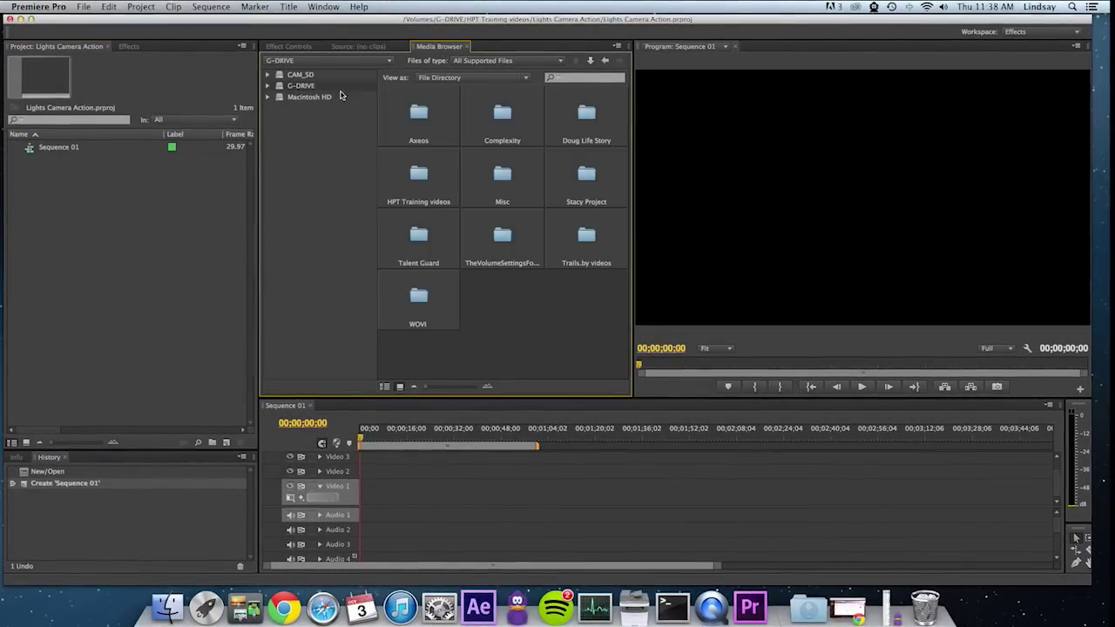
{"action": "double_click", "coordinate": [425, 198]}
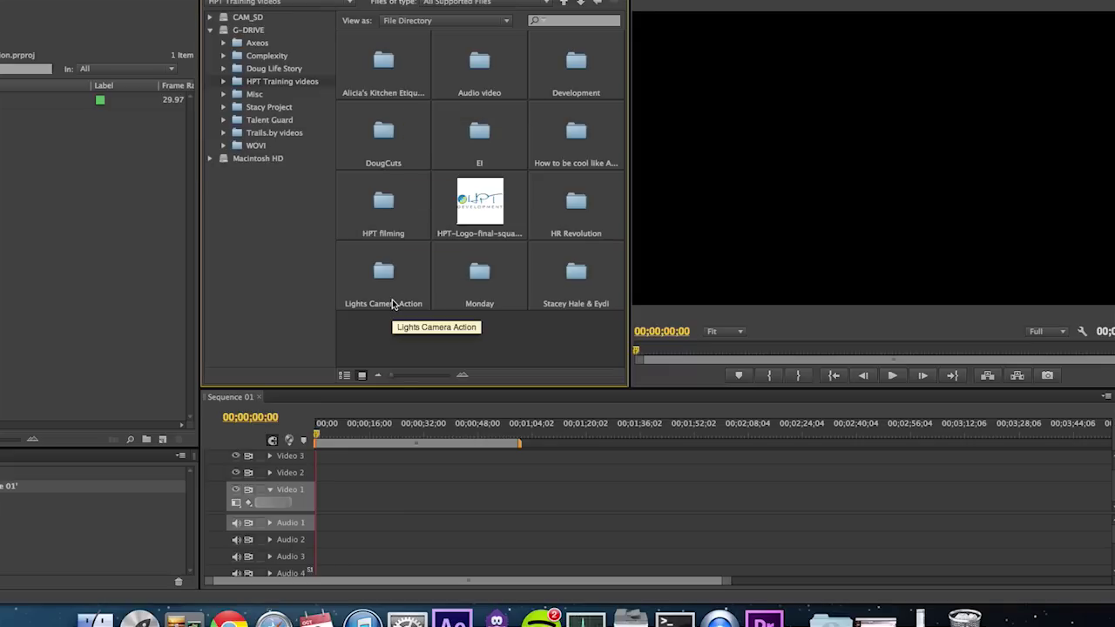
{"action": "double_click", "coordinate": [390, 288]}
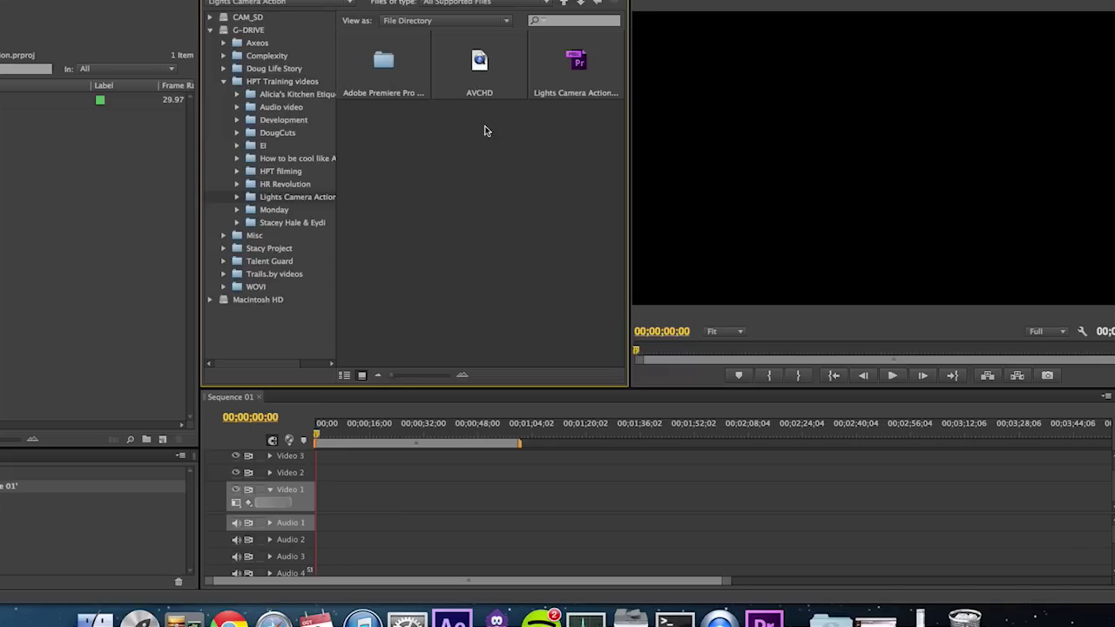
{"action": "left_click", "coordinate": [480, 85]}
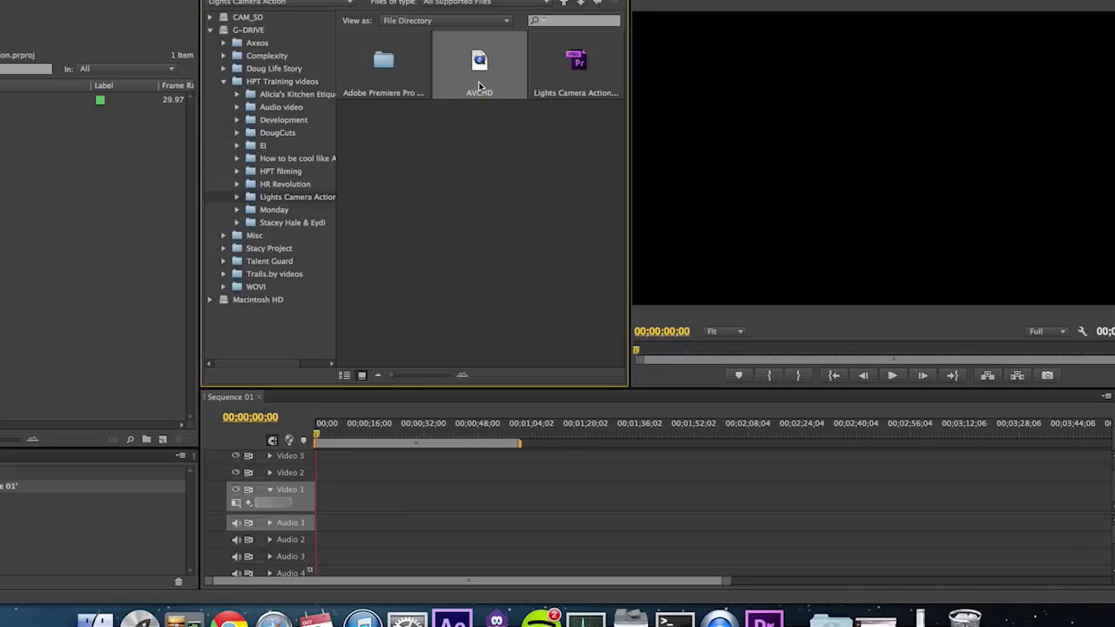
{"action": "left_click_drag", "start_coordinate": [480, 85], "coordinate": [104, 177]}
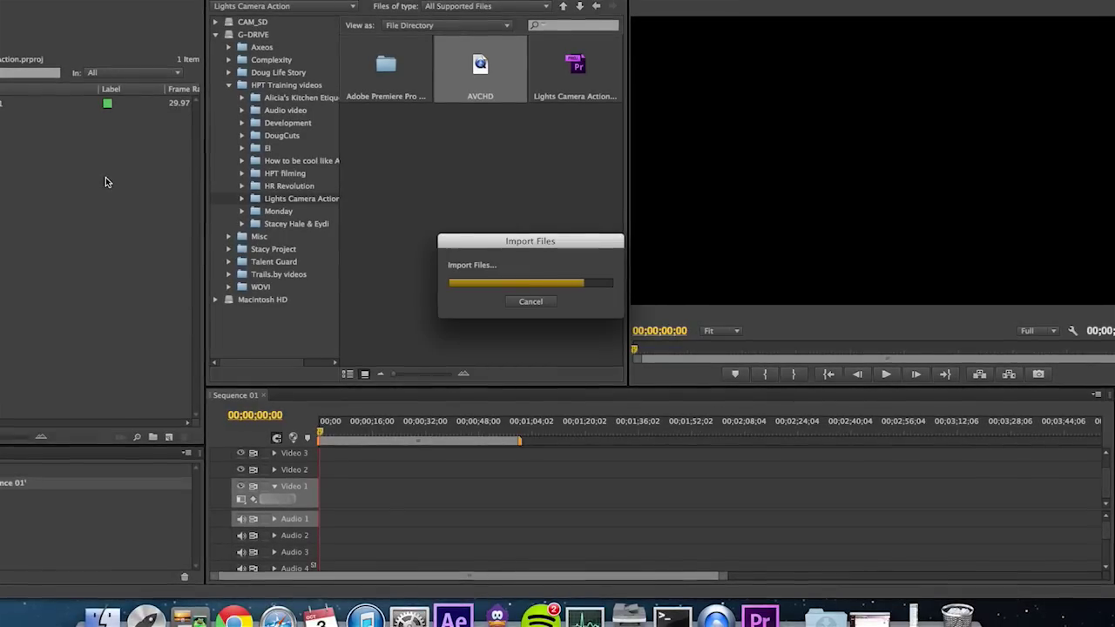
Step: Dismiss the import failure message, expand the AVCHD bin, and preview clips 00002.MTS and 00006.MTS
{"action": "left_click", "coordinate": [516, 353]}
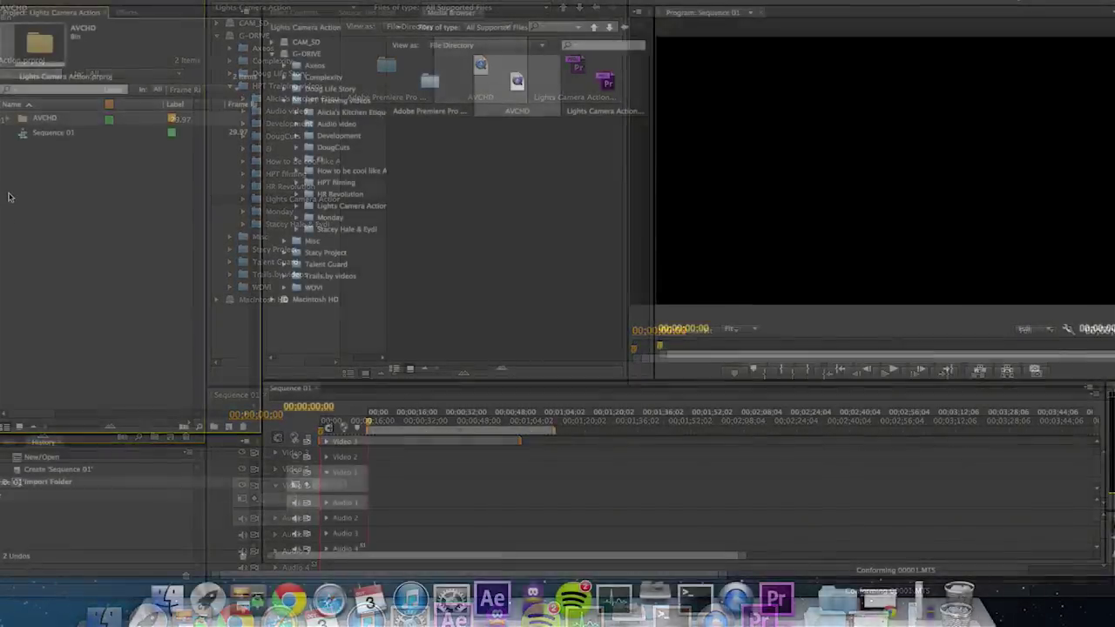
{"action": "left_click", "coordinate": [9, 118]}
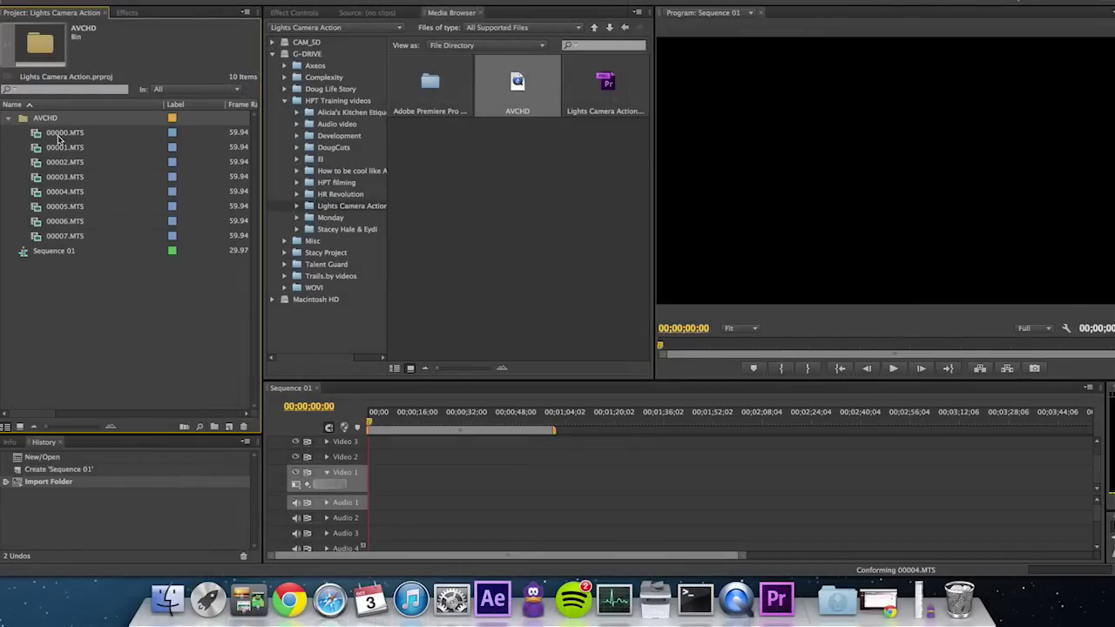
{"action": "double_click", "coordinate": [56, 162]}
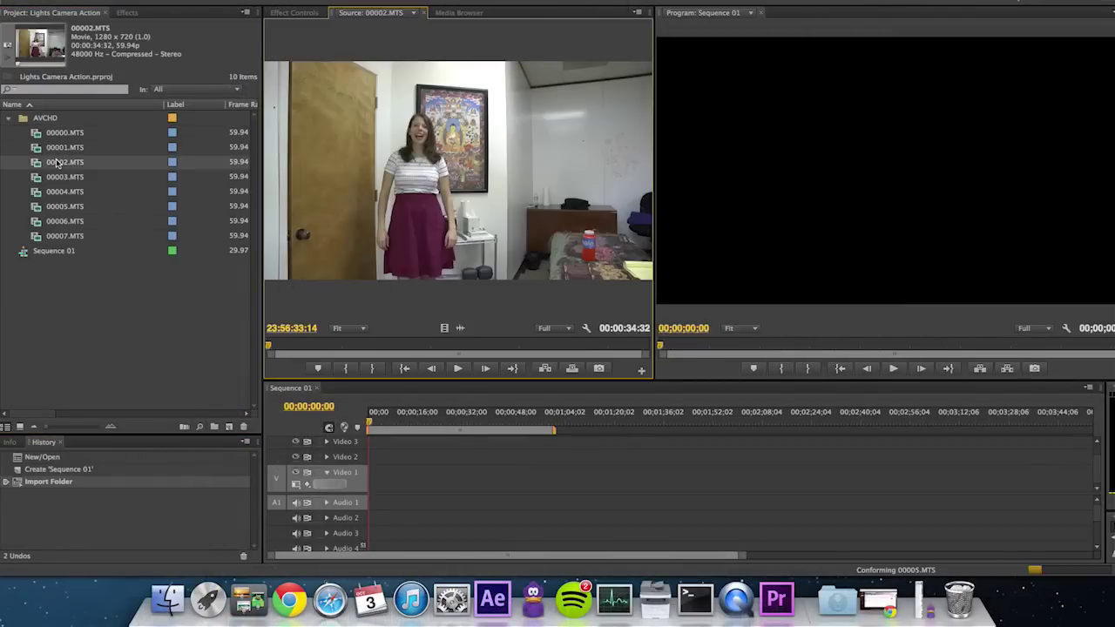
{"action": "double_click", "coordinate": [68, 221]}
Step: Place 00006.MTS on Video 1/Audio 1, match the sequence to it, and scrub to 00:01:48:18
{"action": "left_click_drag", "start_coordinate": [68, 222], "coordinate": [324, 488]}
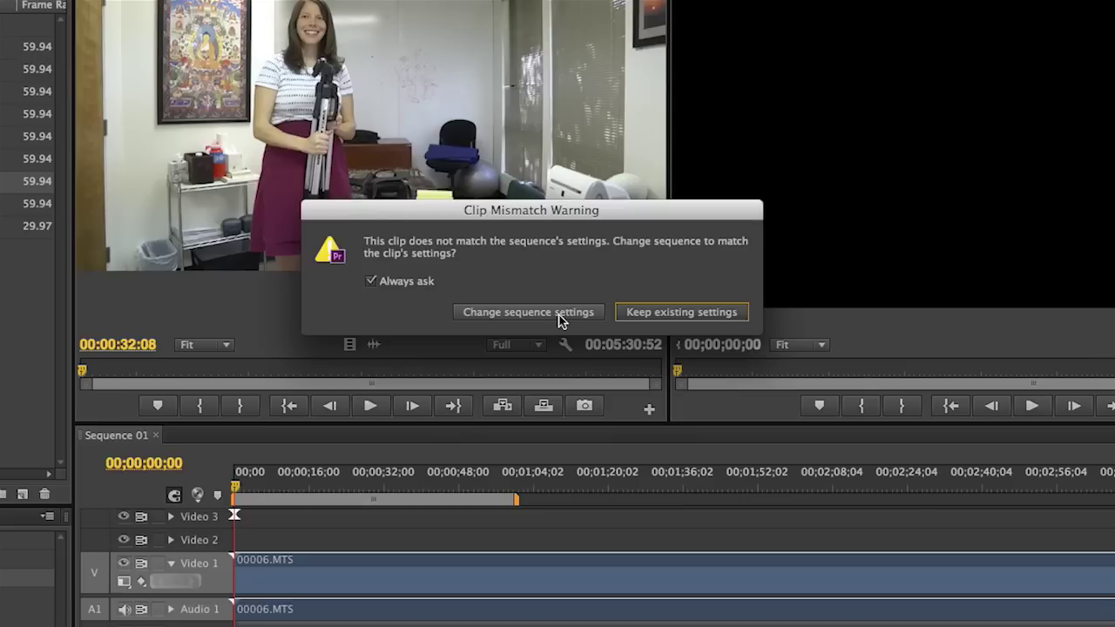
{"action": "left_click", "coordinate": [561, 317]}
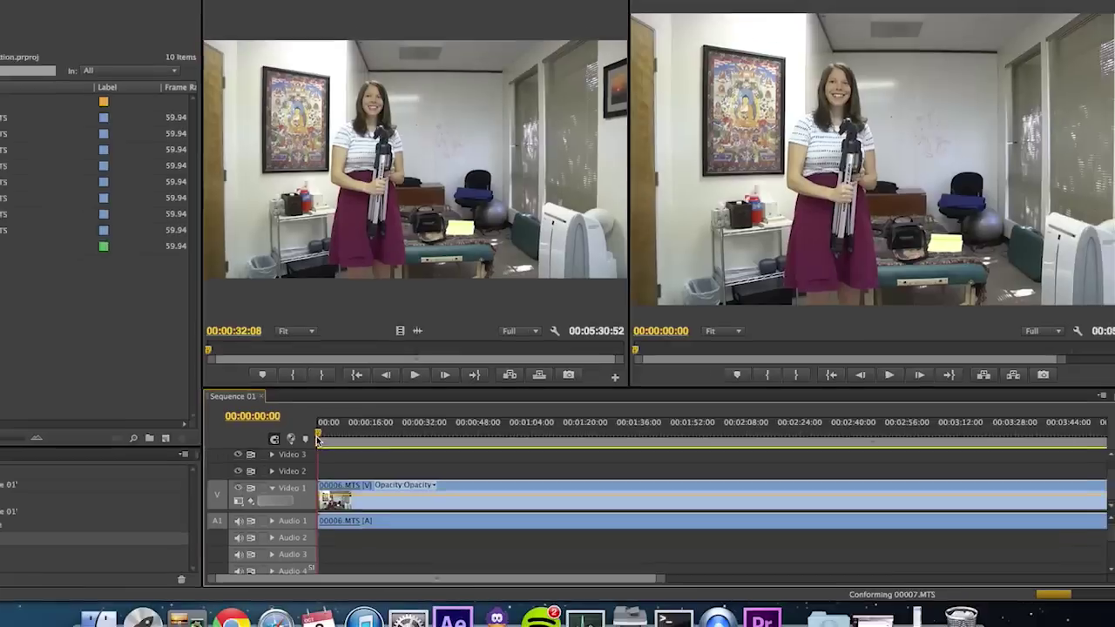
{"action": "left_click_drag", "start_coordinate": [235, 495], "coordinate": [308, 498]}
{"action": "left_click_drag", "start_coordinate": [388, 425], "coordinate": [663, 429]}
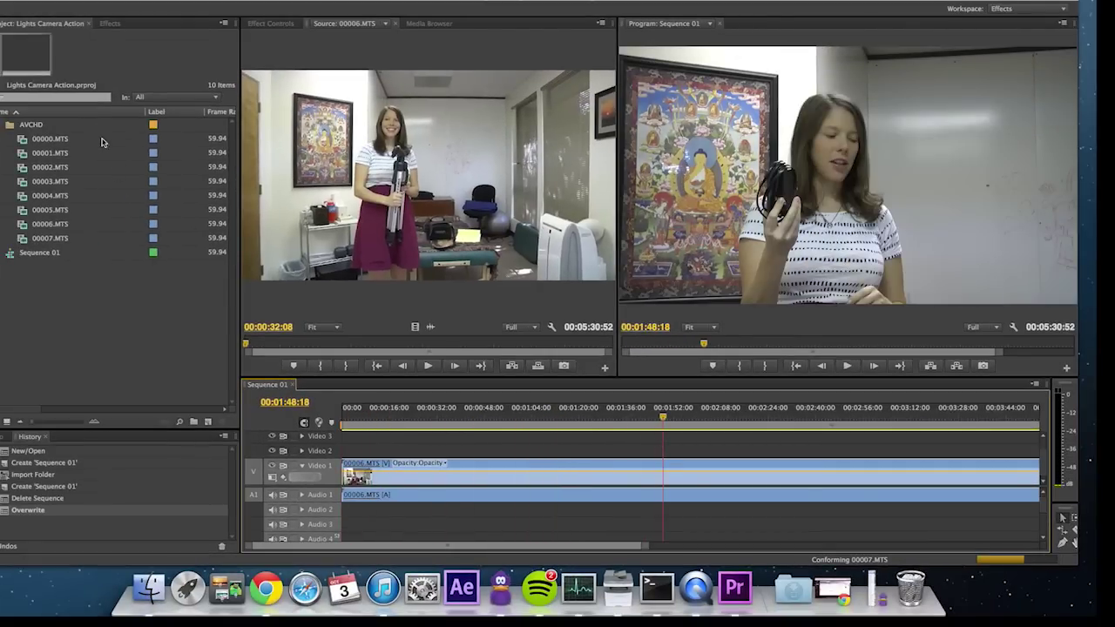